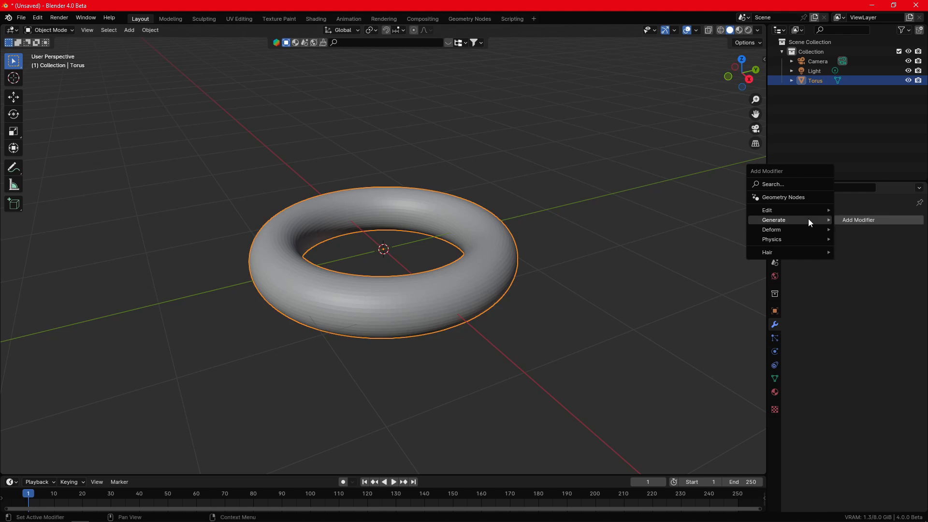
Add a Geometry Nodes modifier to the torus and assign it the Scales and Spikes node group.
click(787, 197)
click(797, 250)
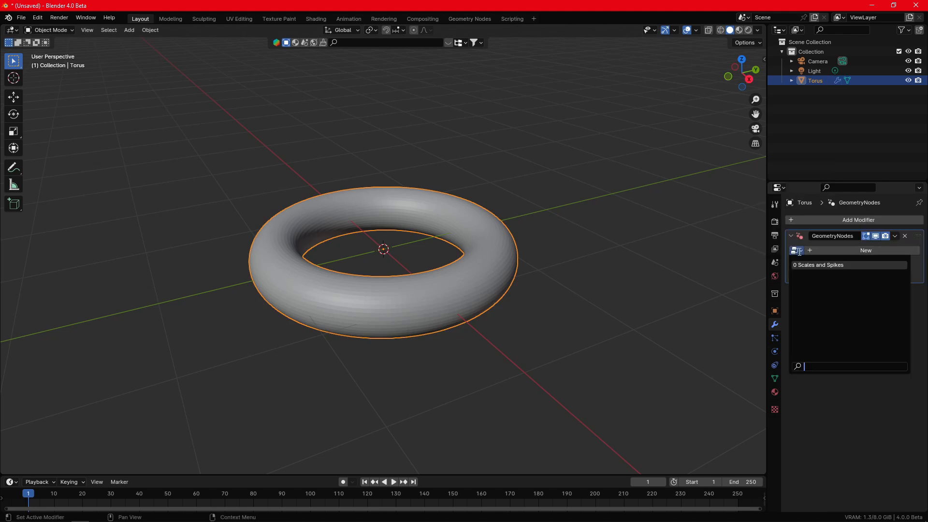
click(807, 266)
scroll(489, 251, up, 5)
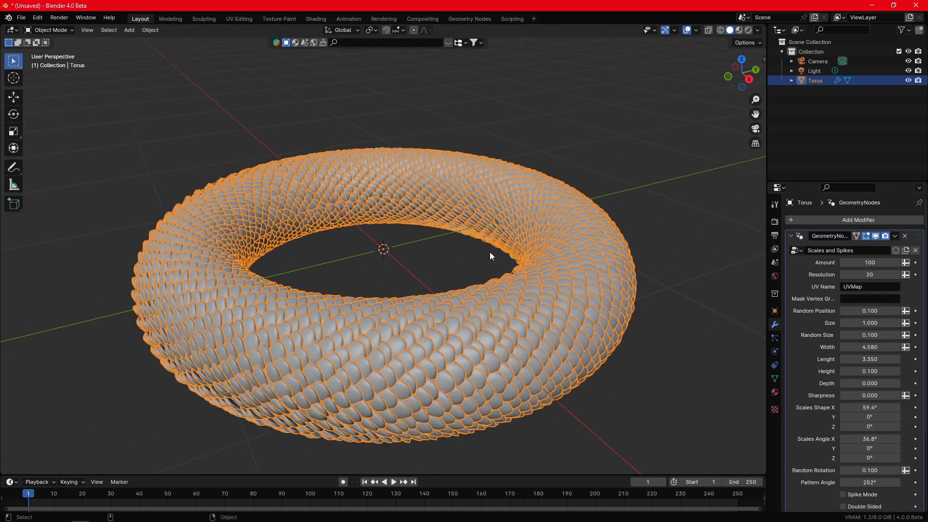
Hide the viewport overlays around the scaled torus.
middle_drag(474, 259, 655, 135)
click(686, 30)
middle_drag(575, 153, 513, 279)
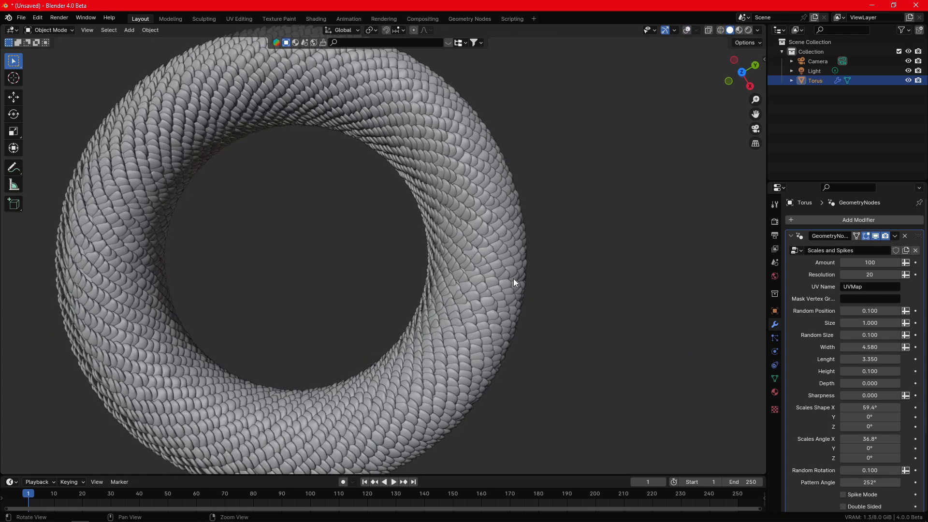
scroll(575, 283, up, 5)
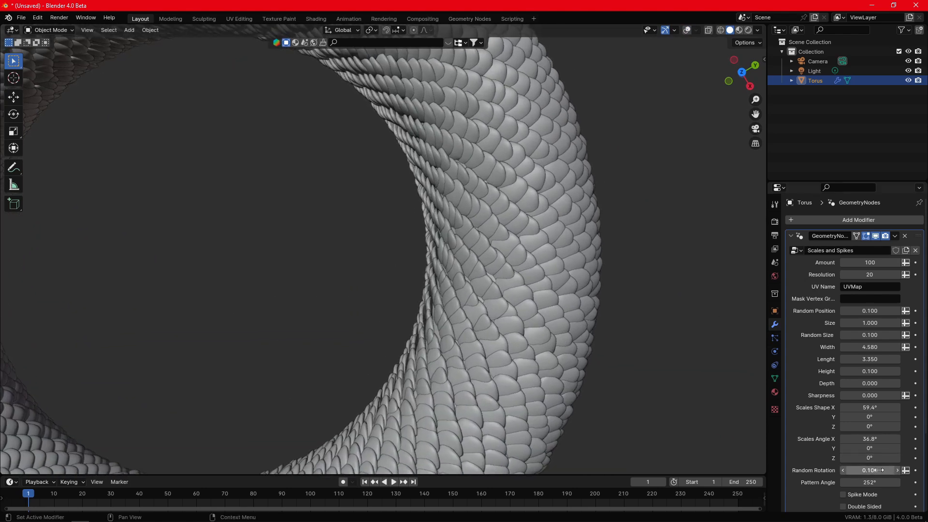
Set the scales' Random Position to 0.000 and Random Rotation to 0.060.
drag(869, 470, 860, 470)
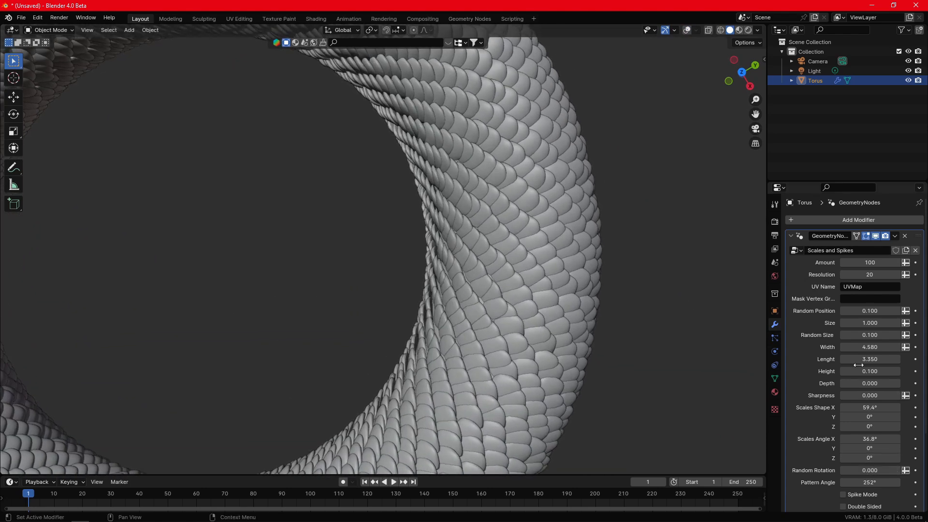
drag(870, 313, 843, 313)
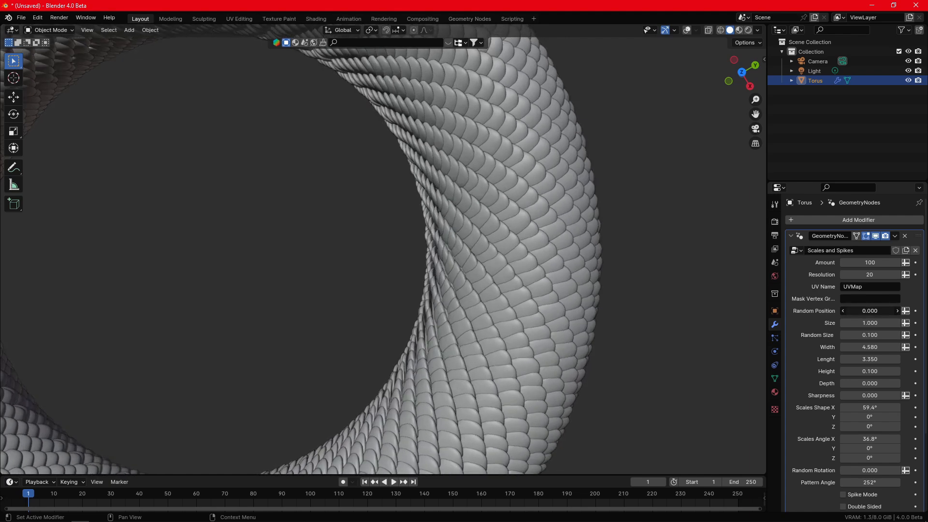
drag(870, 470, 877, 471)
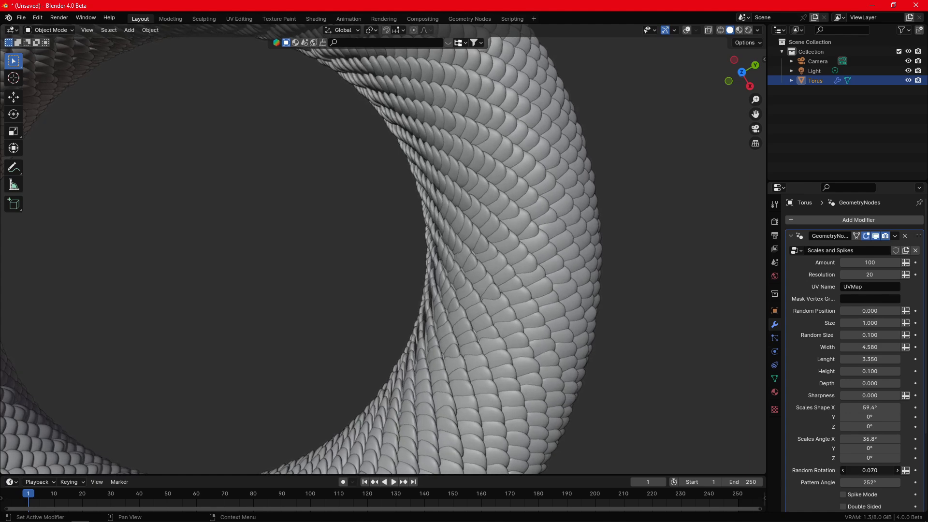
Reduce the scales' Size to 0.770 and set the Scales Angle X to 23.5°.
drag(869, 322, 856, 322)
middle_drag(541, 321, 534, 290)
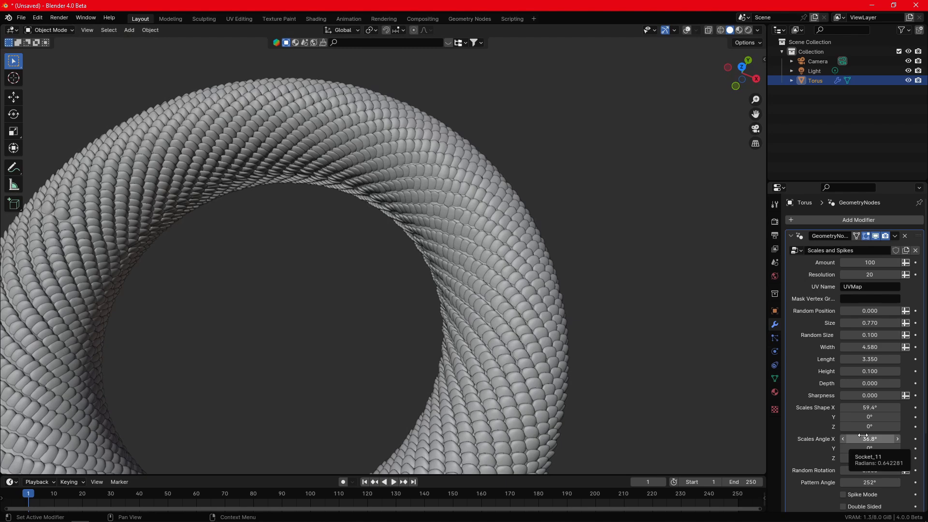
drag(869, 438, 856, 438)
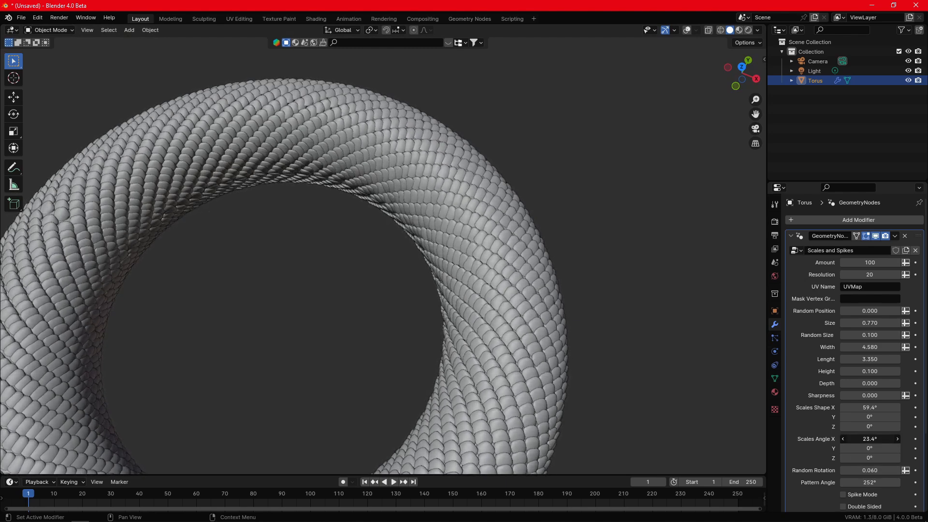
Set the scales' Size to 1.000.
middle_drag(524, 338, 464, 298)
drag(869, 323, 885, 323)
scroll(594, 311, down, 3)
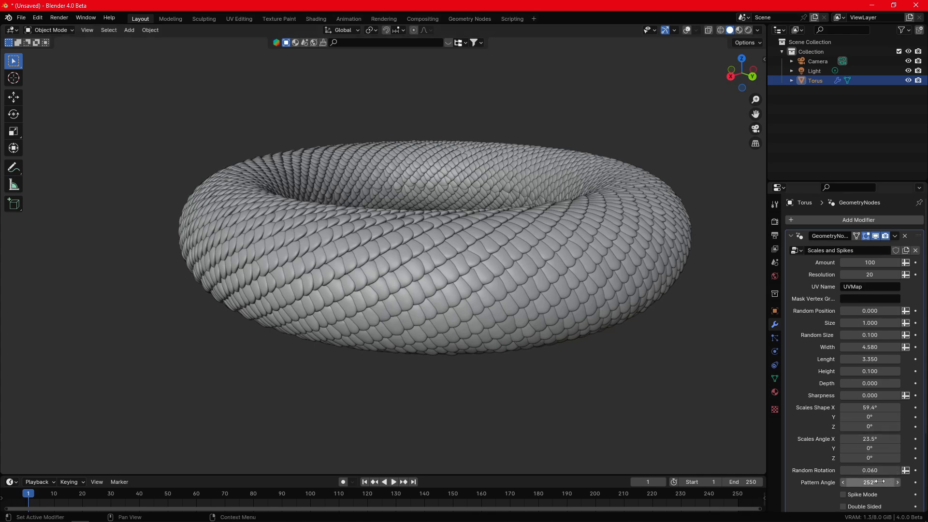
Set the Pattern Angle to 291° and the Scales Angle to 36.5° on X and -16° on Y.
drag(870, 482, 889, 483)
drag(868, 438, 863, 448)
scroll(329, 274, up, 2)
middle_drag(329, 274, 347, 313)
scroll(881, 464, down, 2)
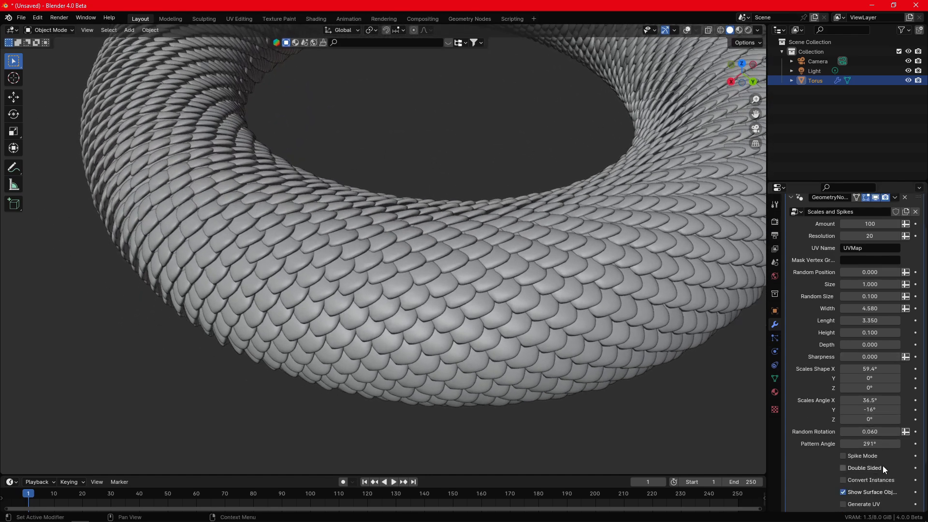
middle_drag(507, 268, 523, 267)
scroll(880, 256, up, 2)
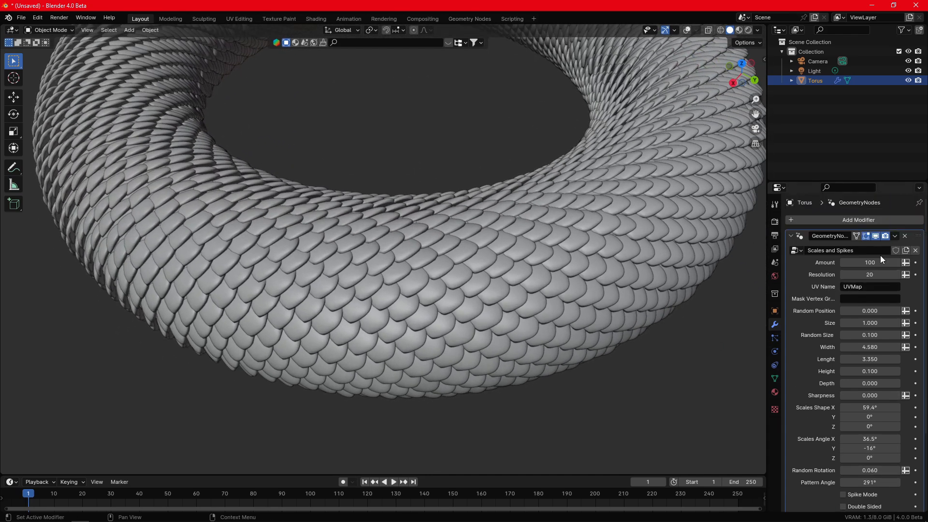
Increase the scale Amount to 262 and set the Scales Angle X to 19.4°.
drag(861, 266, 914, 266)
middle_drag(656, 270, 543, 231)
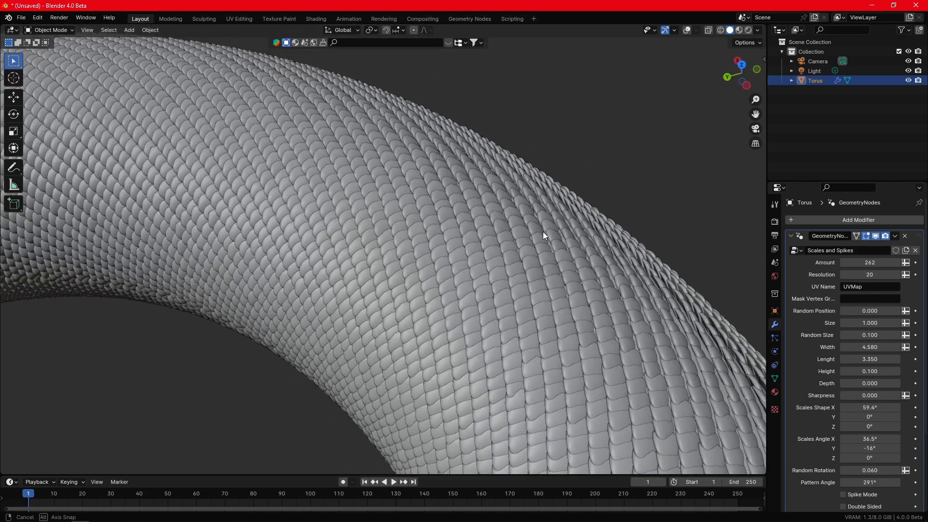
drag(870, 439, 858, 439)
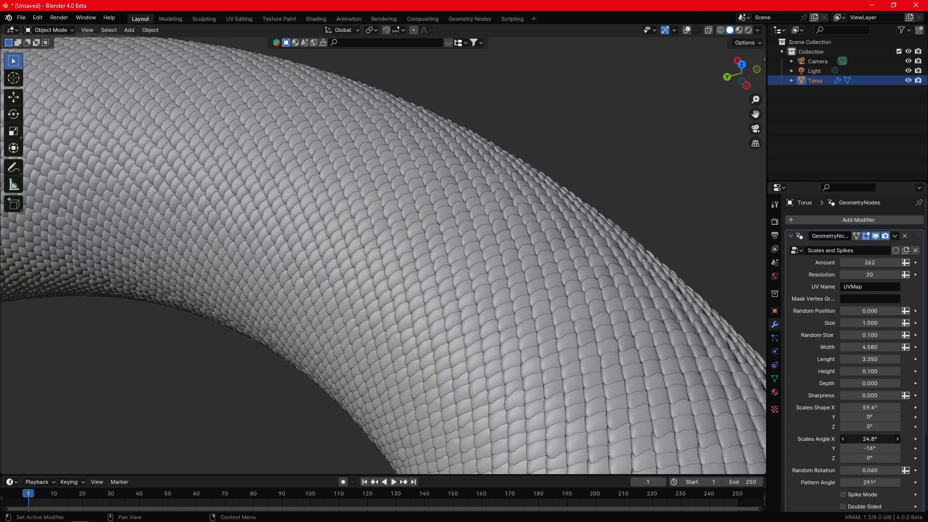
scroll(606, 345, down, 2)
middle_drag(606, 345, 582, 326)
scroll(571, 343, down, 2)
shift+middle_drag(549, 367, 393, 296)
scroll(462, 335, up, 4)
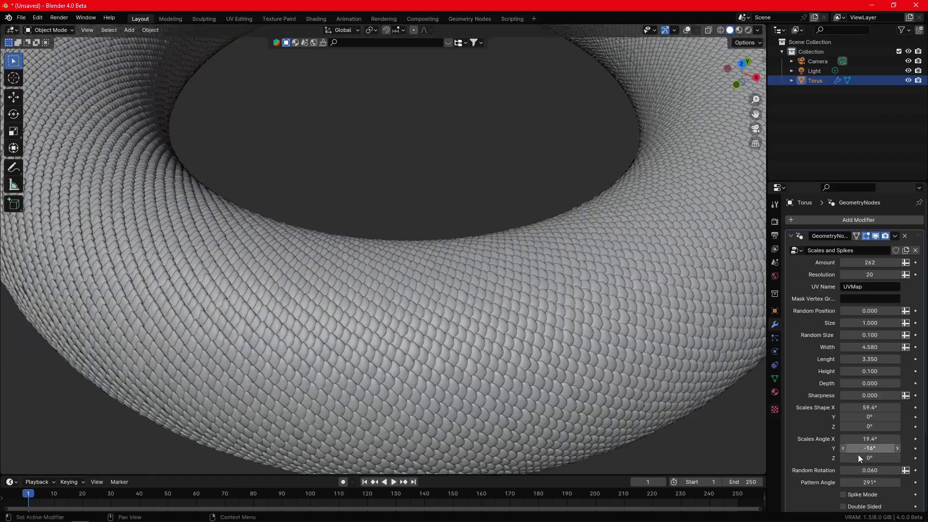
Enable Spike Mode and set all Scales Angle axes and the Scales Shape X to 0°.
scroll(854, 462, down, 2)
click(843, 456)
middle_drag(575, 365, 575, 341)
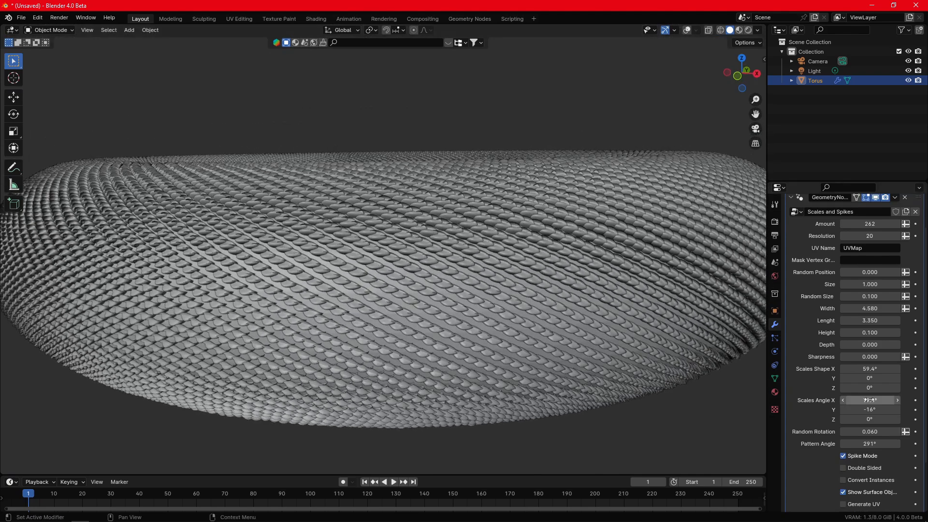
key(Return)
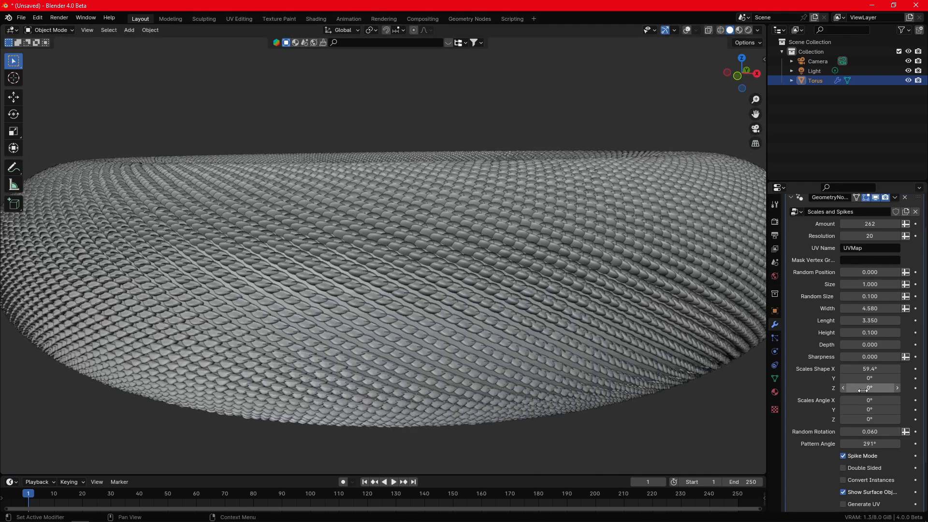
click(869, 369)
text(0)
key(Return)
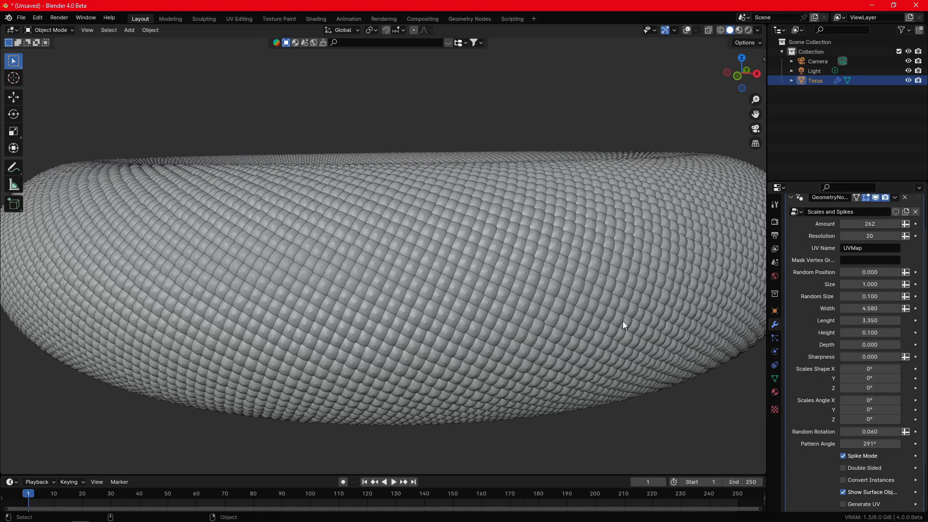
Shape the spikes with Size 0.360, Length 53.950 and Sharpness 1.000.
scroll(531, 291, down, 3)
middle_drag(527, 291, 517, 305)
scroll(515, 305, up, 5)
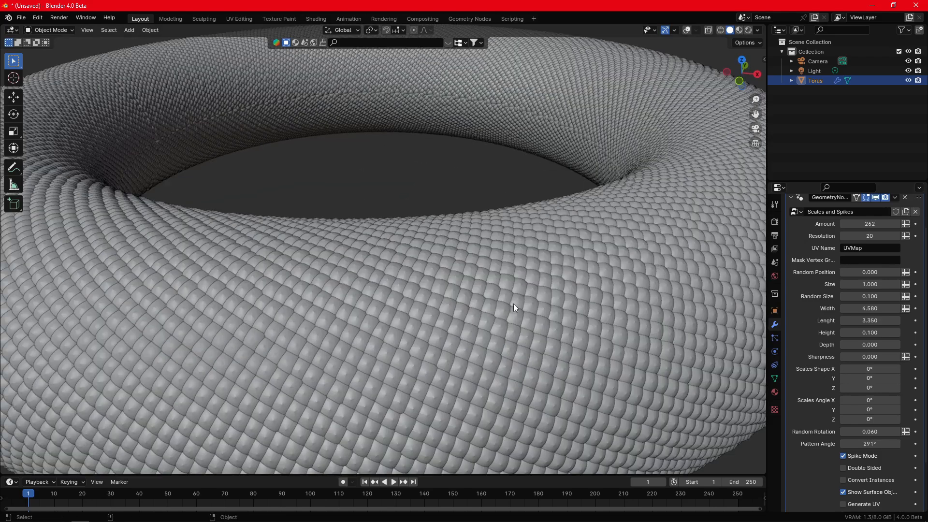
drag(873, 284, 811, 284)
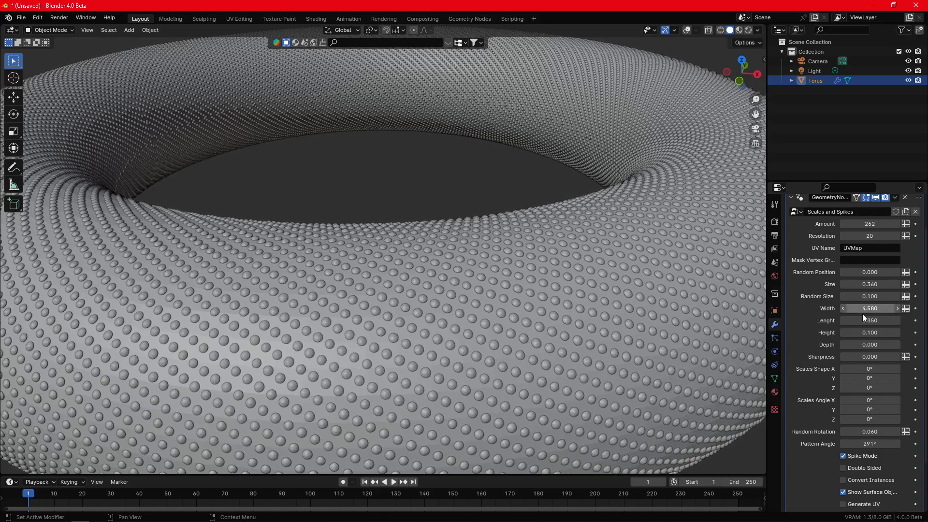
drag(862, 320, 904, 320)
drag(861, 358, 884, 357)
middle_drag(682, 336, 597, 294)
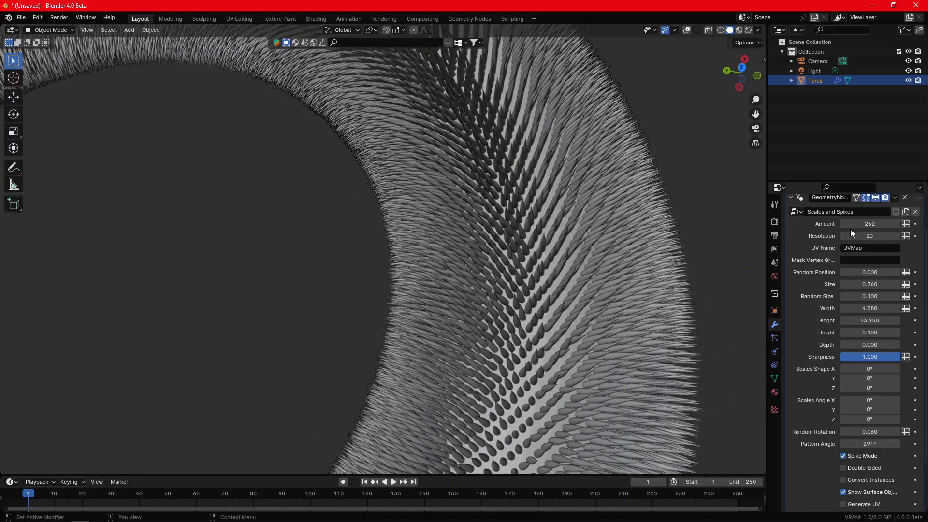
Thin out the spikes by setting their Amount to 69 and Width to 2.430.
drag(870, 224, 788, 234)
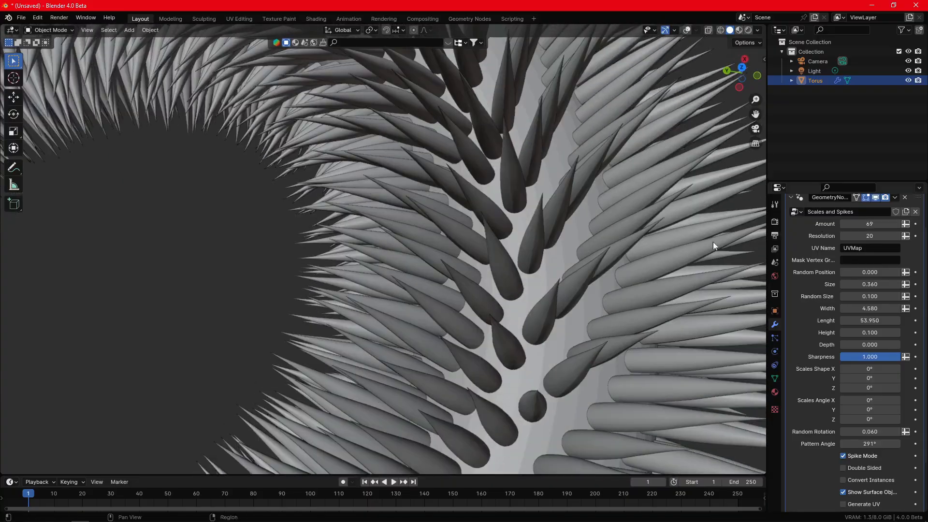
scroll(455, 239, down, 6)
middle_drag(435, 257, 655, 294)
drag(870, 308, 833, 308)
middle_drag(434, 270, 408, 277)
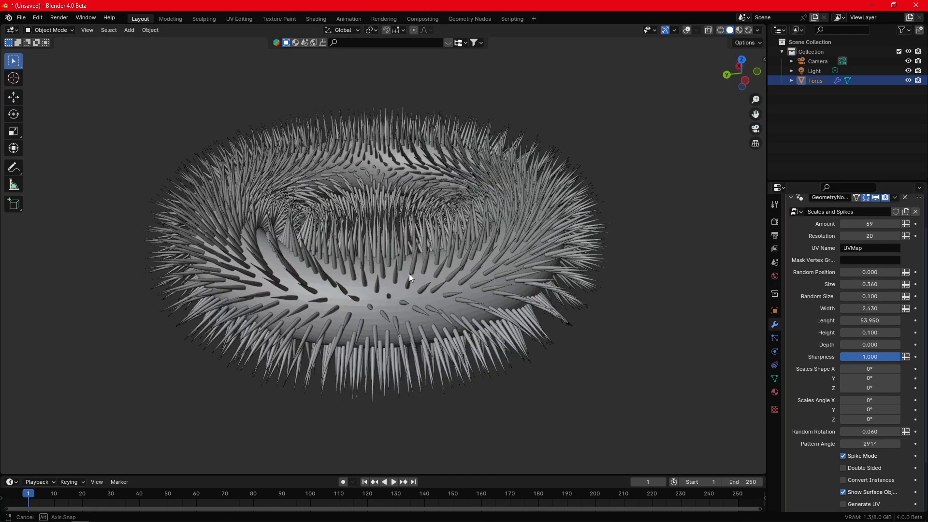
Set the spikes' Random Rotation to 0.110 and Scales Angle X to 59.7°.
scroll(821, 400, down, 1)
mouse_move(844, 413)
mouse_down()
mouse_move(869, 413)
mouse_move(852, 413)
mouse_up()
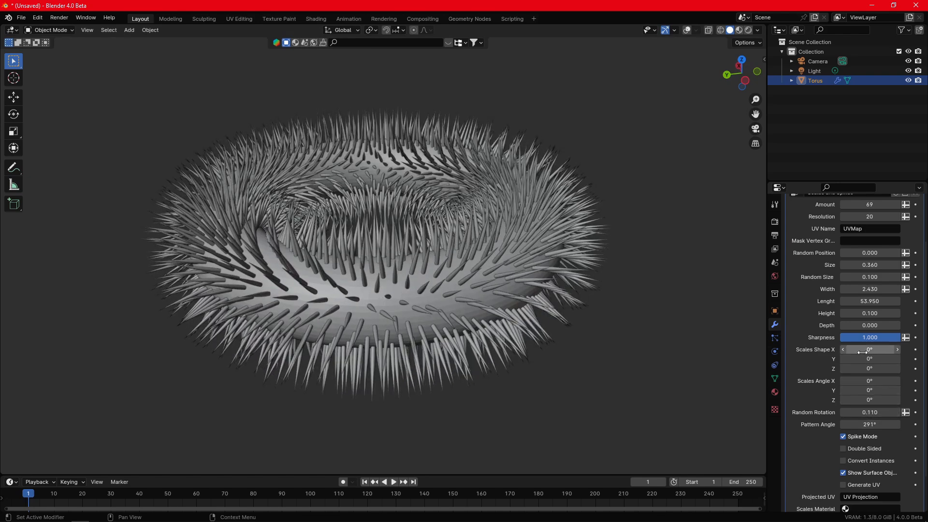
drag(865, 380, 896, 380)
middle_drag(408, 293, 540, 360)
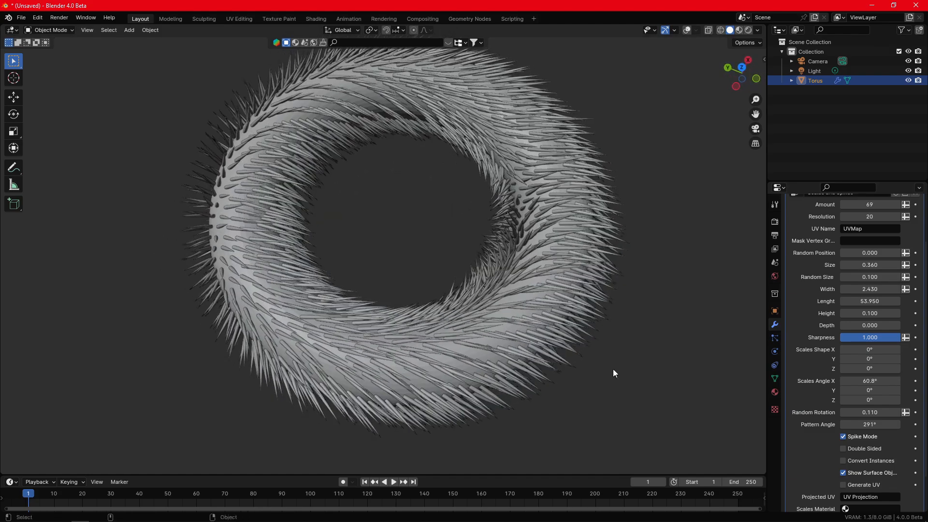
drag(869, 381, 865, 381)
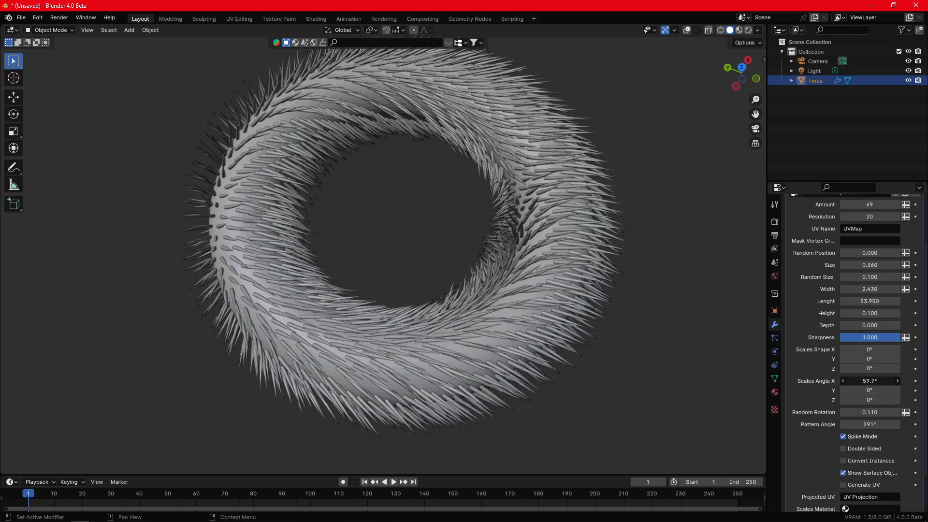
middle_drag(351, 363, 387, 331)
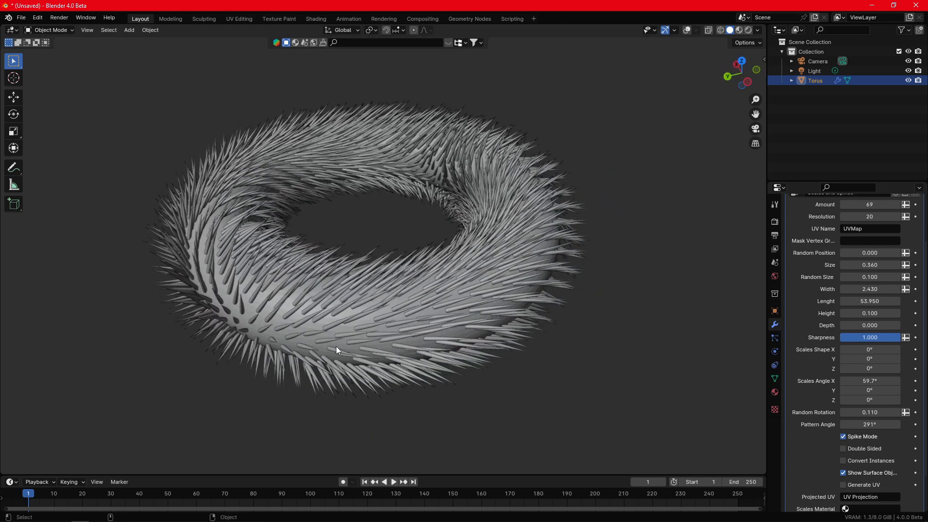
Enter Edit Mode with the overlays shown and select a rectangular patch of vertices on the torus's front side.
click(50, 30)
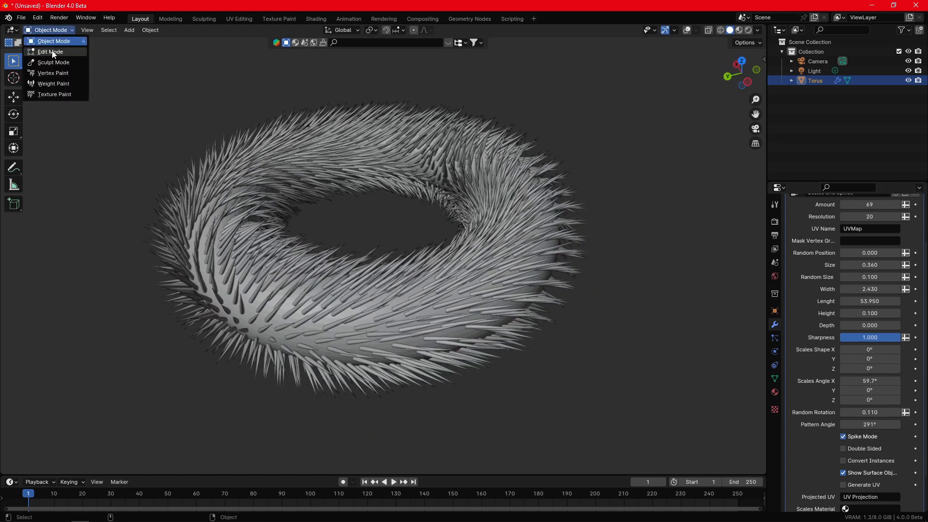
click(54, 52)
scroll(269, 220, up, 3)
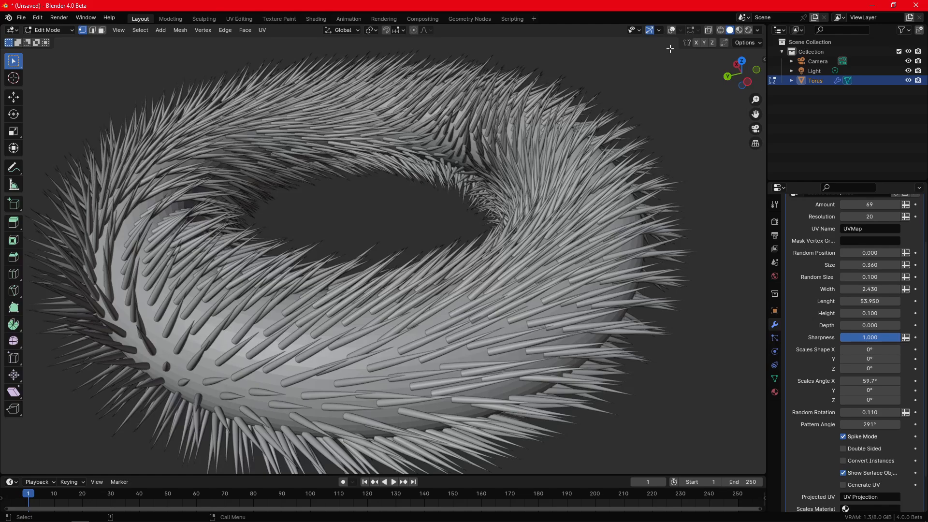
click(672, 31)
middle_drag(379, 308, 370, 316)
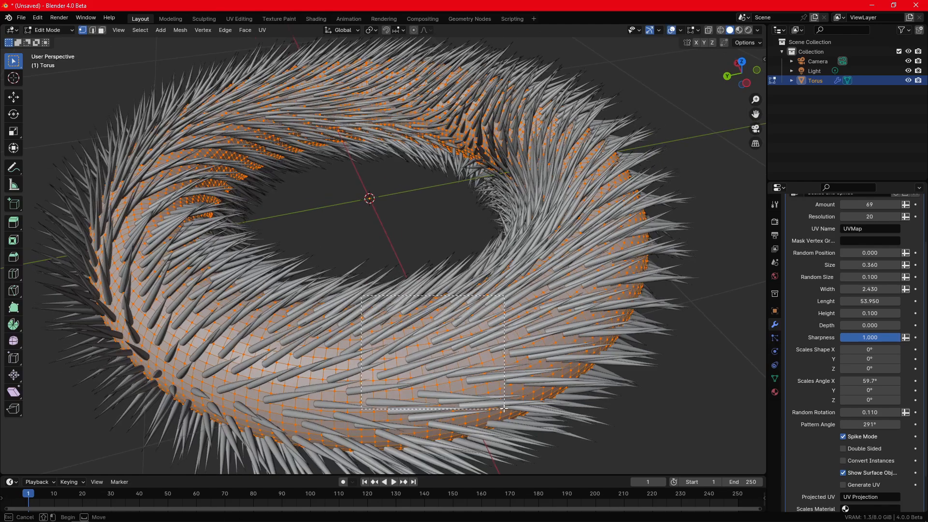
drag(505, 411, 498, 404)
middle_drag(449, 383, 451, 373)
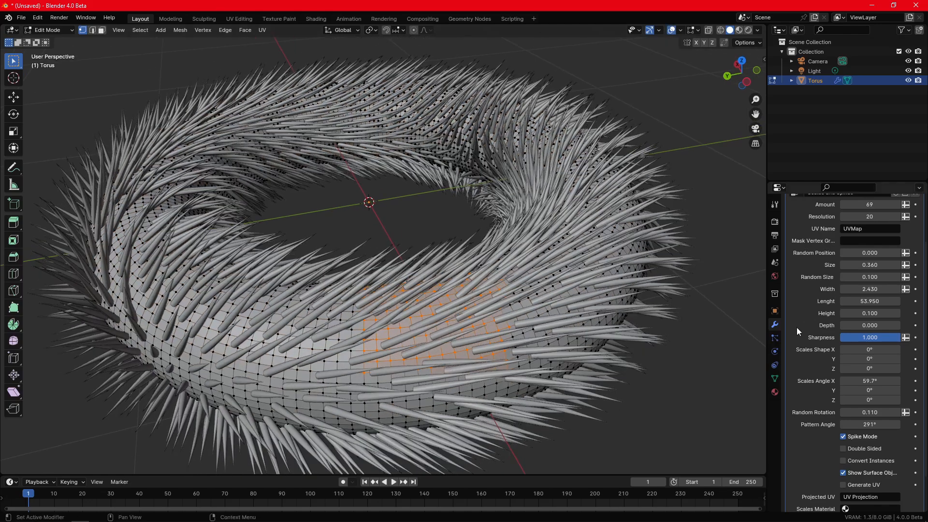
Create a vertex group named Mask on the torus and assign the selected vertices to it.
click(775, 379)
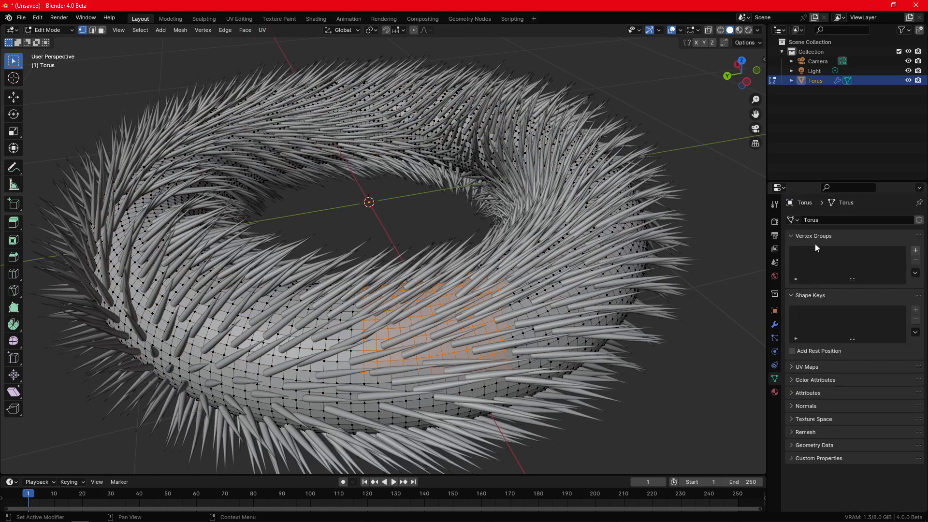
click(915, 250)
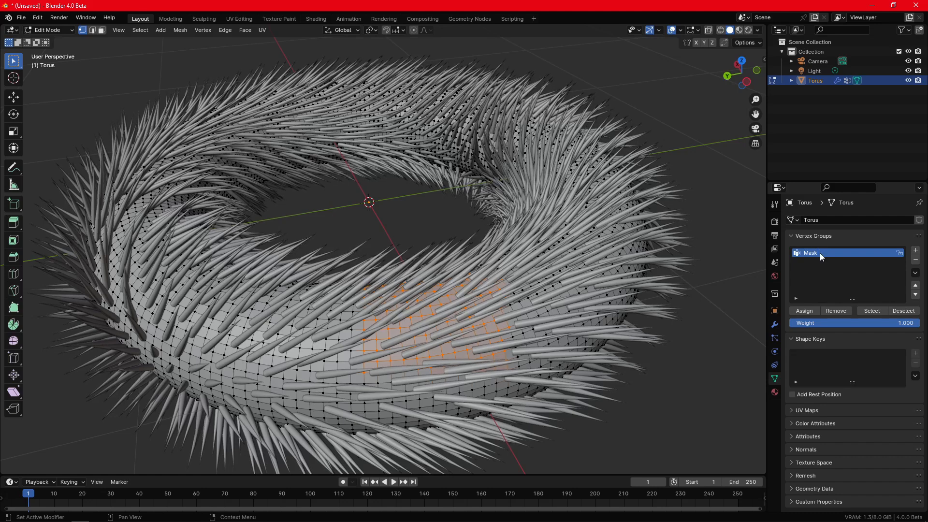
click(804, 311)
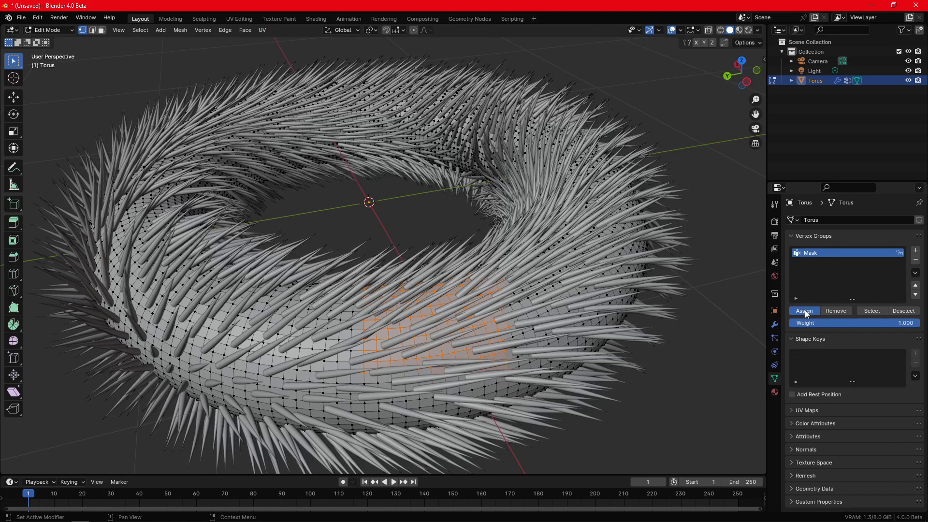
Assign Mask as the Scales and Spikes modifier's mask vertex group and return the torus to Object Mode.
click(775, 324)
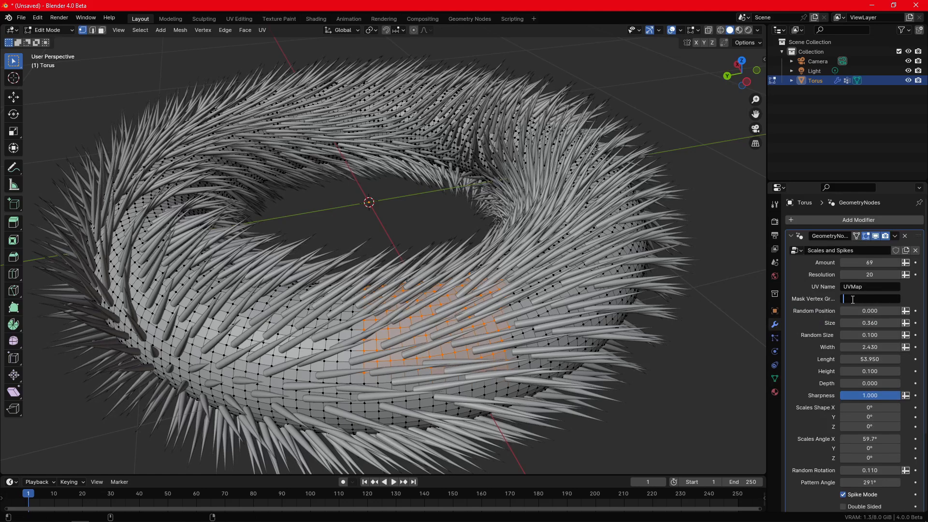
key(Return)
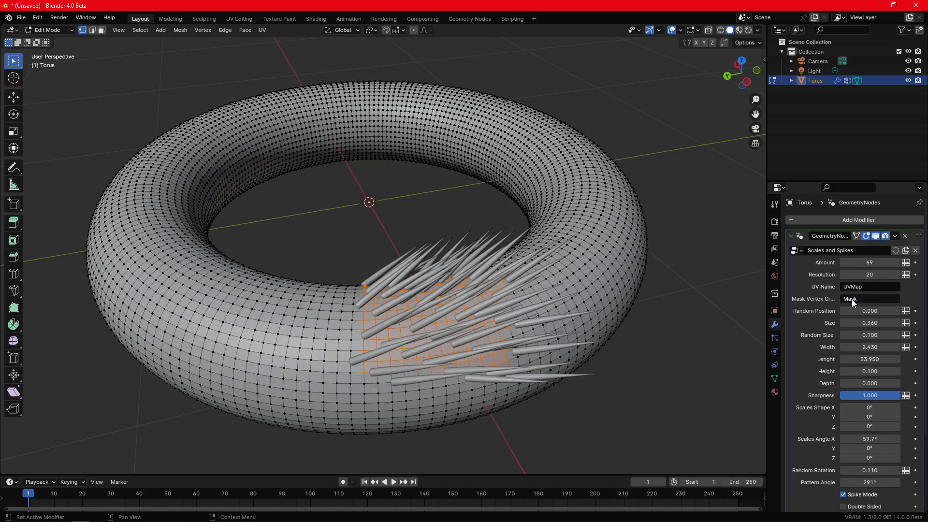
middle_drag(488, 334, 409, 326)
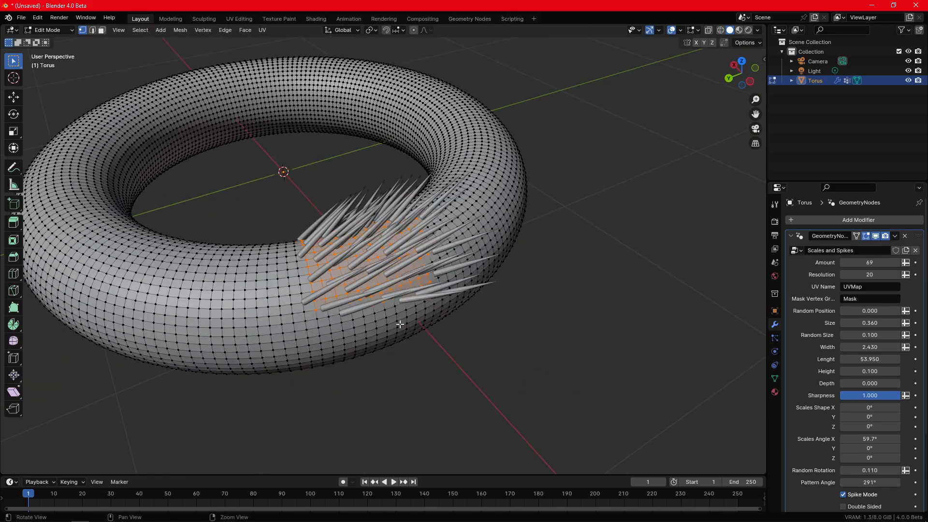
click(48, 30)
click(65, 48)
scroll(298, 184, up, 5)
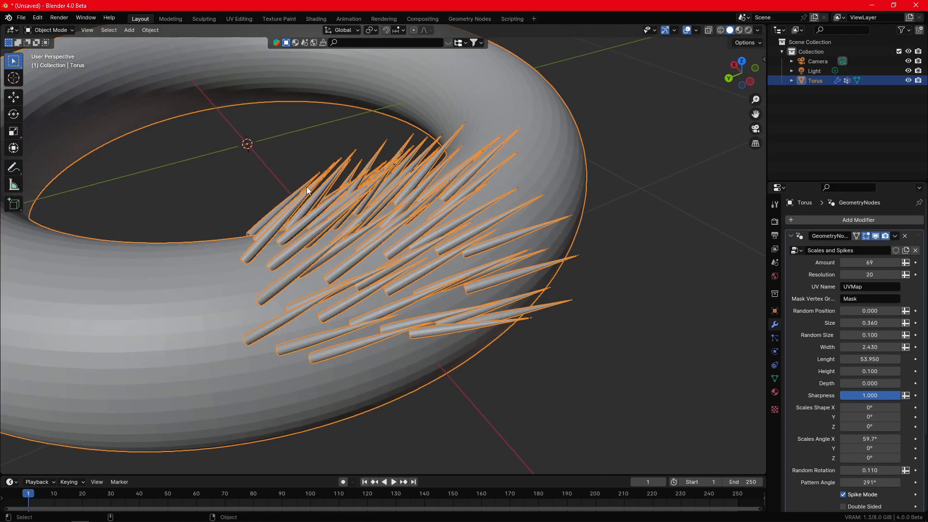
Enable Generate UV for the Scales and Spikes modifier and hide the viewport overlays.
scroll(903, 353, down, 5)
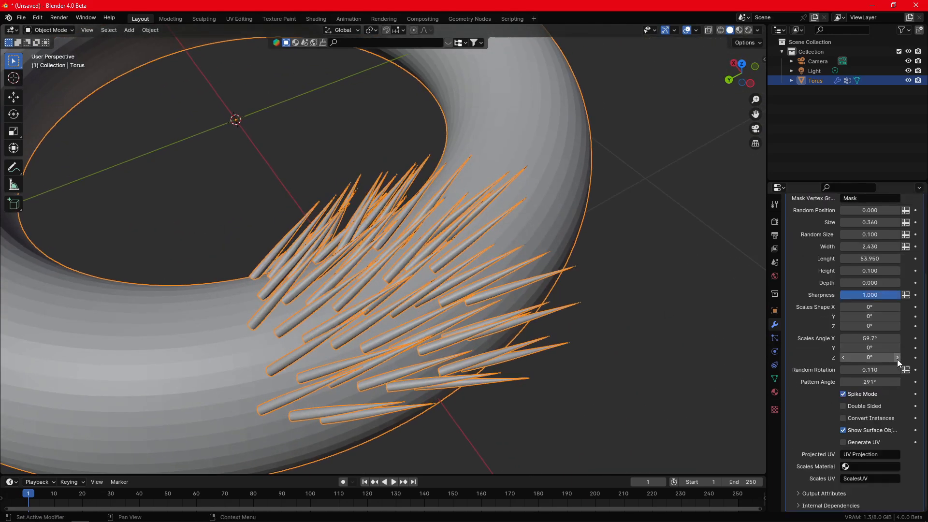
click(847, 445)
middle_drag(486, 377, 422, 325)
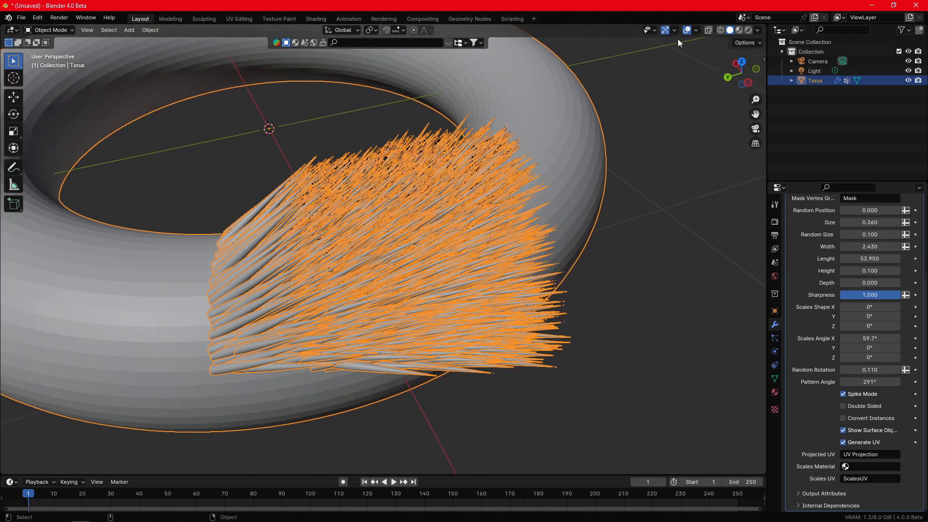
click(686, 31)
middle_drag(479, 147, 480, 173)
middle_drag(460, 218, 486, 188)
Reduce the spikes' Size to 0.090 and set their Scales Angle X to 32.2°.
scroll(869, 250, up, 1)
drag(870, 242, 855, 242)
middle_drag(515, 244, 541, 259)
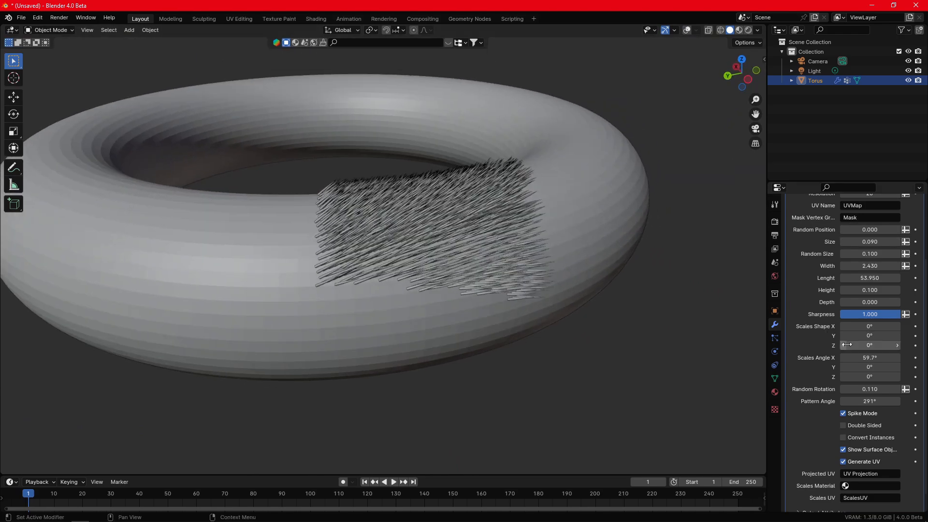
drag(870, 357, 848, 357)
Lower the spikes' Amount to 9 and turn off Spike Mode.
scroll(840, 299, up, 4)
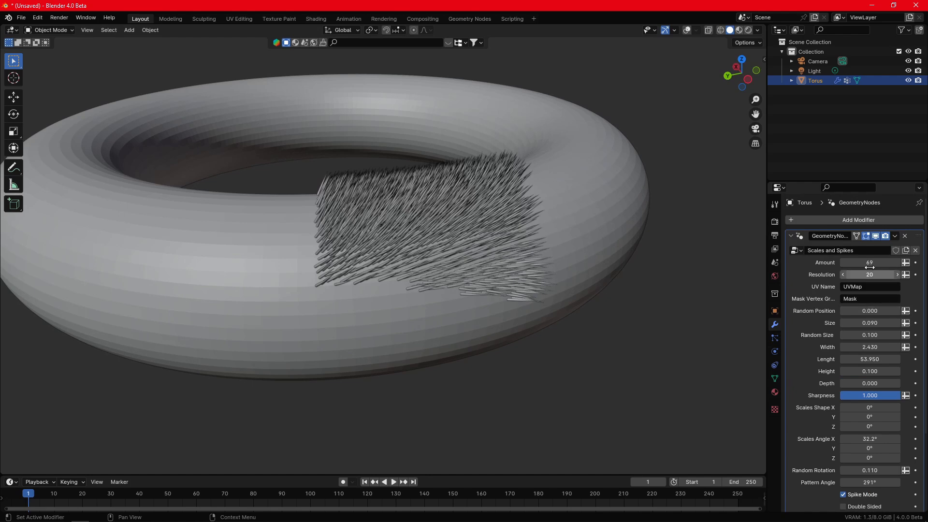
drag(874, 262, 850, 262)
middle_drag(663, 258, 448, 302)
scroll(850, 377, down, 5)
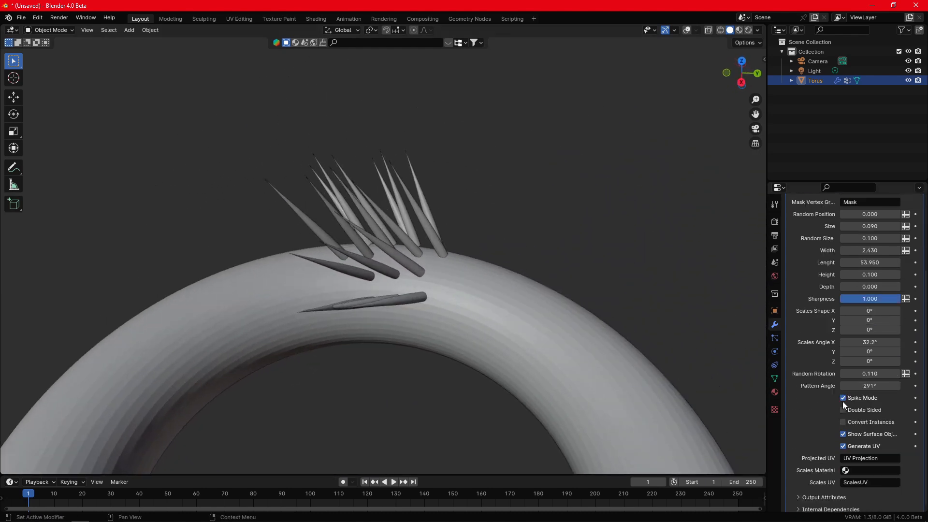
click(843, 398)
Shorten the scales to a Length of 11.580 and set their Sharpness to 0.000.
scroll(441, 286, up, 2)
scroll(828, 364, up, 2)
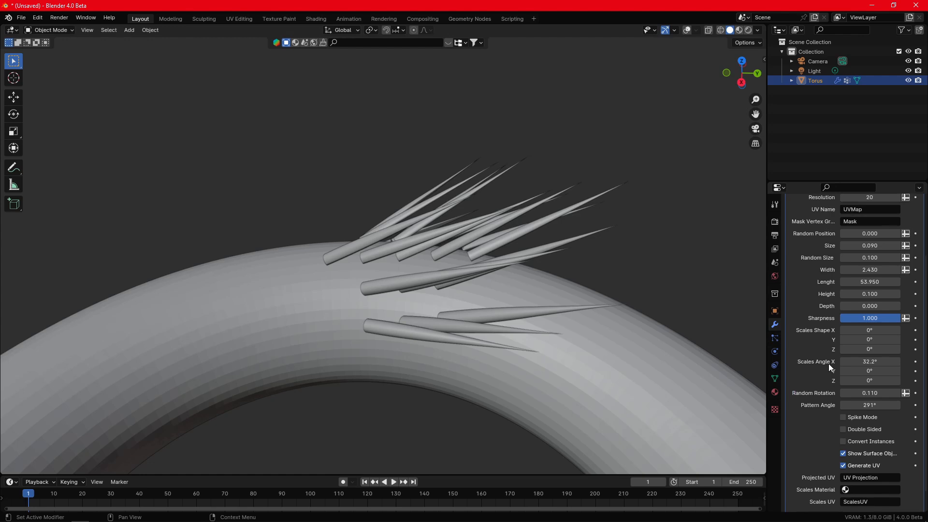
drag(870, 301, 821, 301)
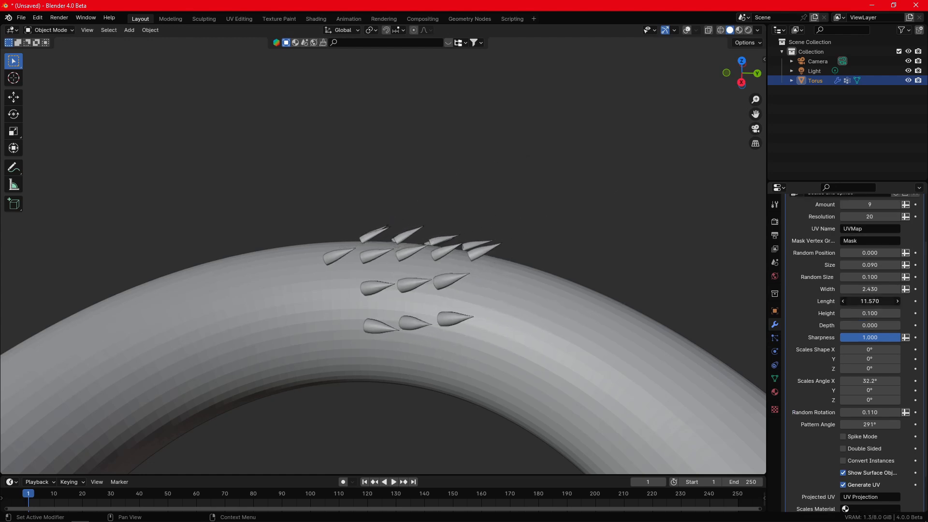
drag(880, 341, 840, 337)
Set the scales' Depth to -2.700 and widen them to a Width of 5.780.
middle_drag(502, 295, 647, 315)
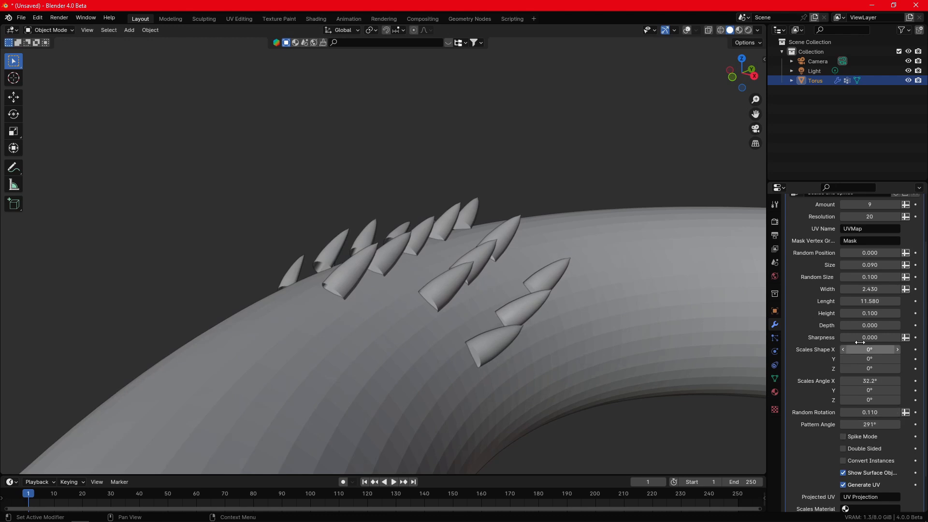
drag(861, 328, 890, 328)
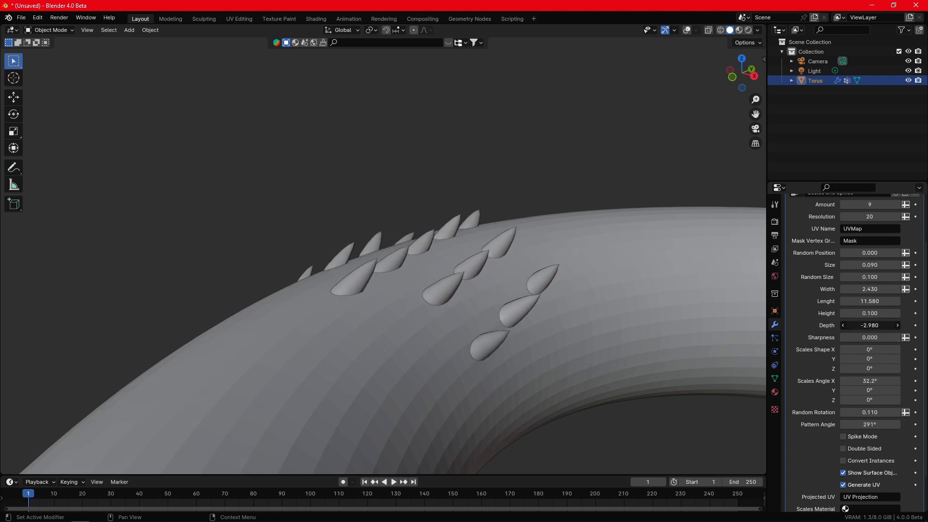
middle_drag(434, 270, 548, 260)
drag(869, 288, 913, 288)
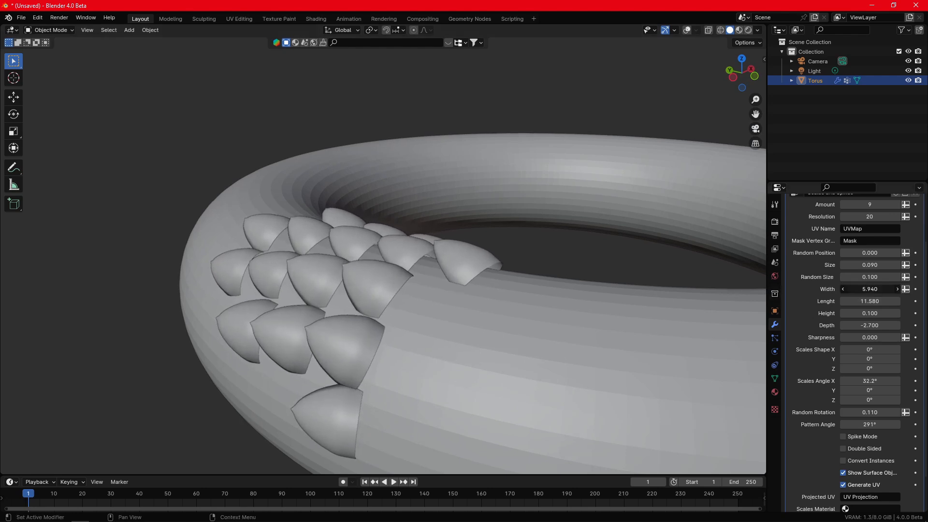
middle_drag(701, 285, 437, 319)
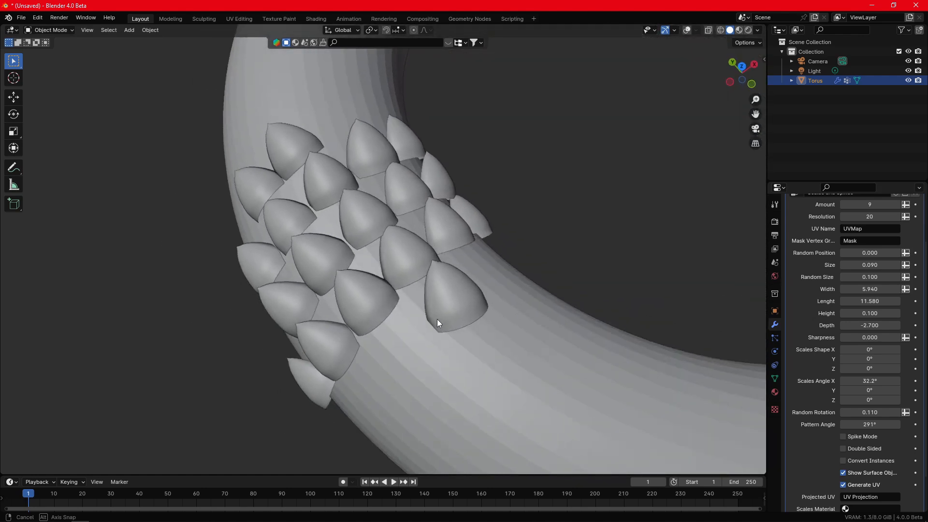
drag(869, 288, 871, 289)
Increase the Amount of scales on the masked patch to 42.
scroll(870, 247, up, 2)
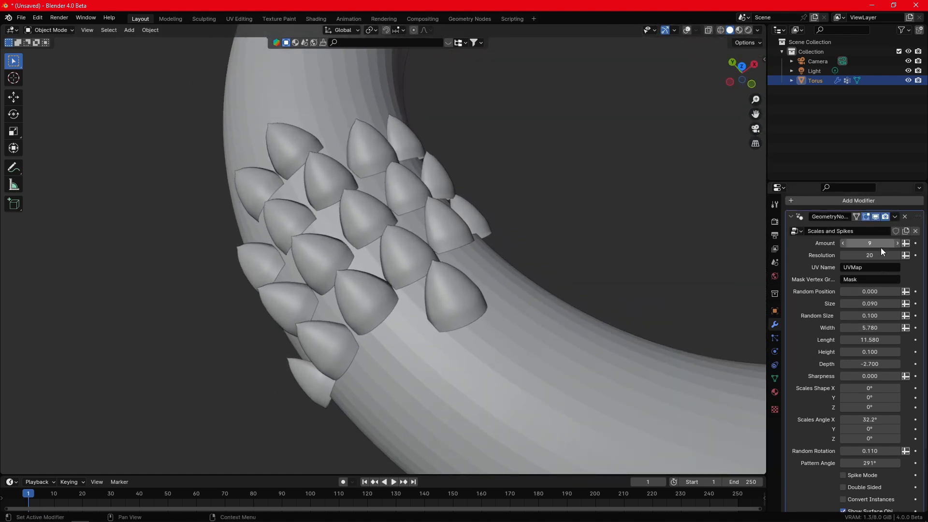
drag(869, 244, 885, 244)
middle_drag(488, 251, 524, 236)
scroll(523, 236, up, 2)
alt+drag(521, 245, 519, 266)
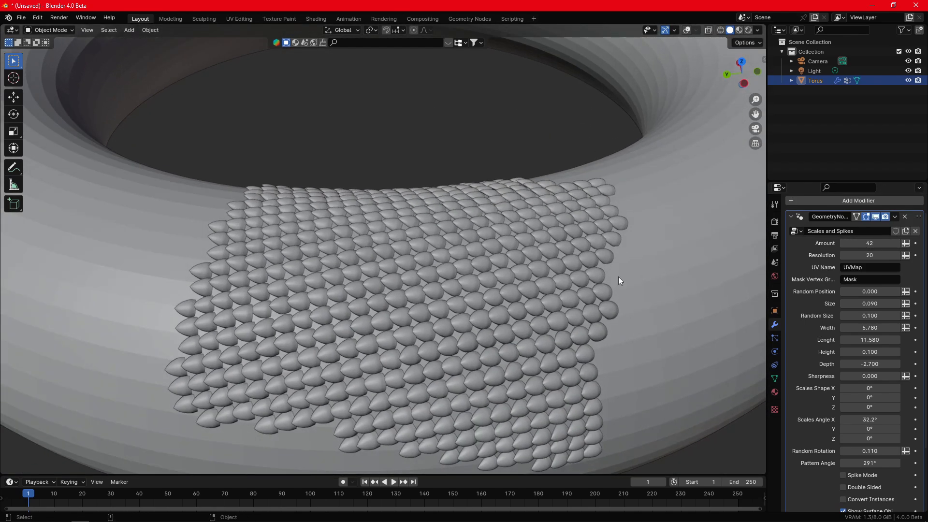
Set the scales' Size to 0.120 and Scales Angle X to 41.1°.
drag(869, 304, 884, 303)
scroll(867, 370, down, 1)
scroll(867, 371, down, 2)
drag(869, 361, 886, 361)
middle_drag(382, 266, 270, 272)
Clear the modifier's mask vertex group and turn off Generate UV.
scroll(870, 284, up, 2)
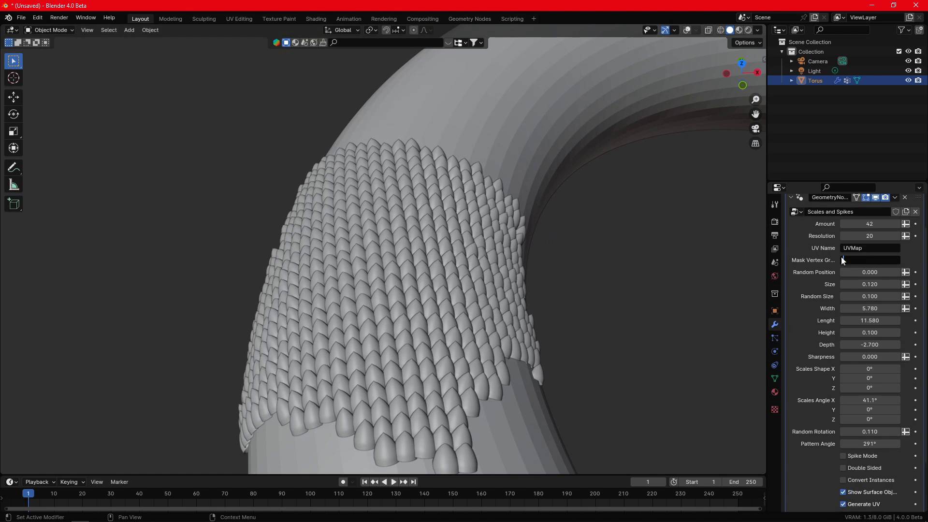
key(Return)
scroll(532, 243, down, 2)
middle_drag(502, 278, 576, 265)
shift+middle_drag(640, 296, 510, 293)
scroll(875, 445, down, 3)
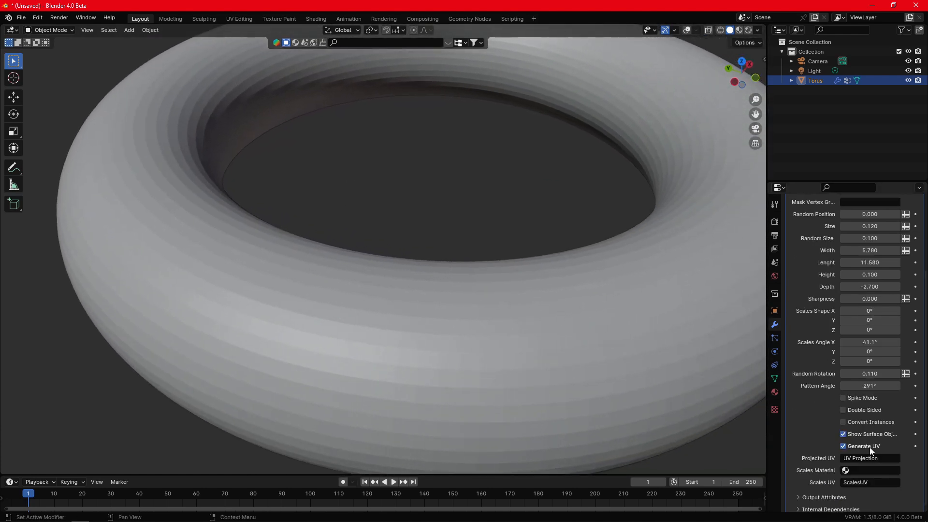
click(844, 446)
middle_drag(558, 350, 558, 327)
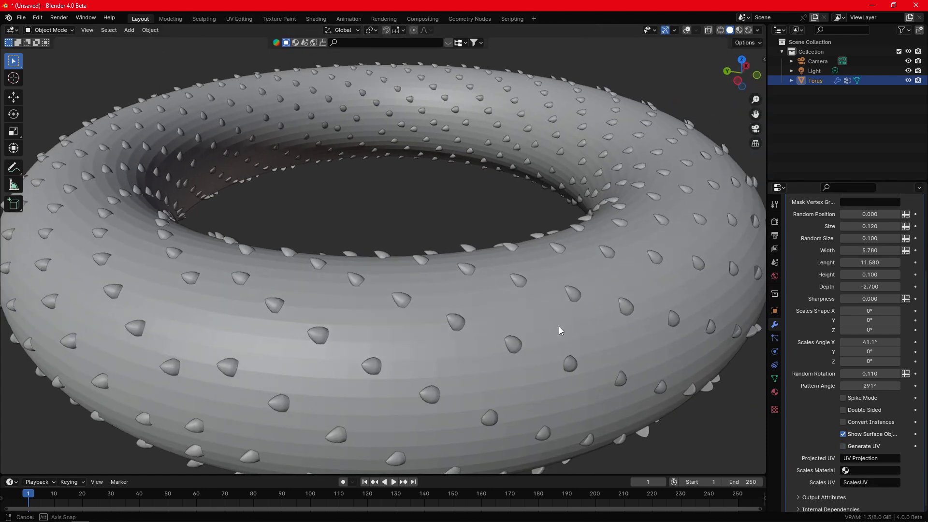
Cover the whole torus densely by setting the scales' Size to 0.780 and Amount to 101.
scroll(849, 307, up, 3)
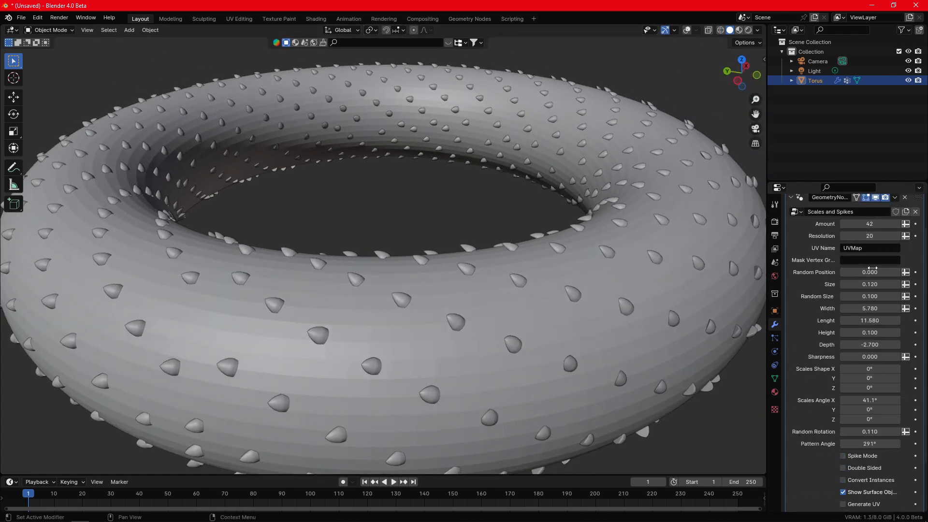
drag(864, 284, 897, 284)
middle_drag(517, 223, 327, 262)
scroll(328, 261, down, 4)
middle_drag(509, 251, 481, 300)
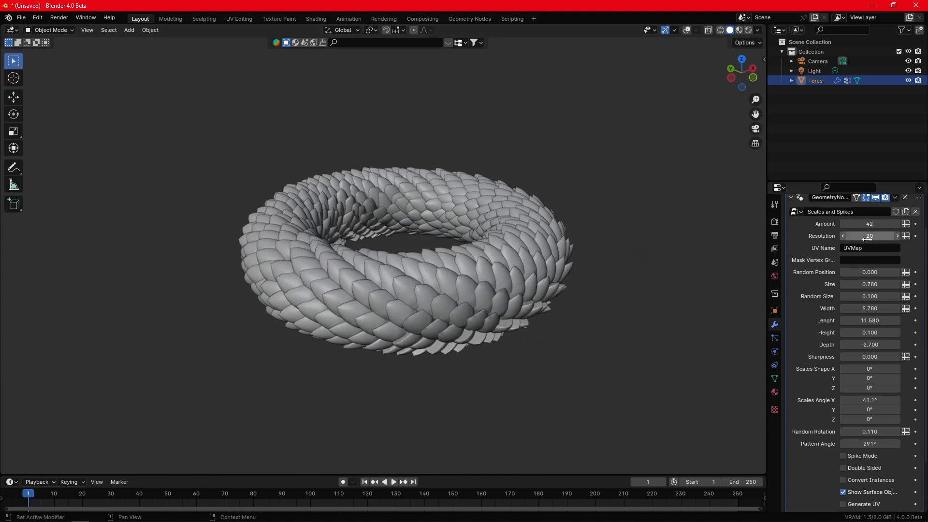
drag(870, 224, 854, 230)
middle_drag(536, 266, 505, 321)
scroll(502, 309, up, 3)
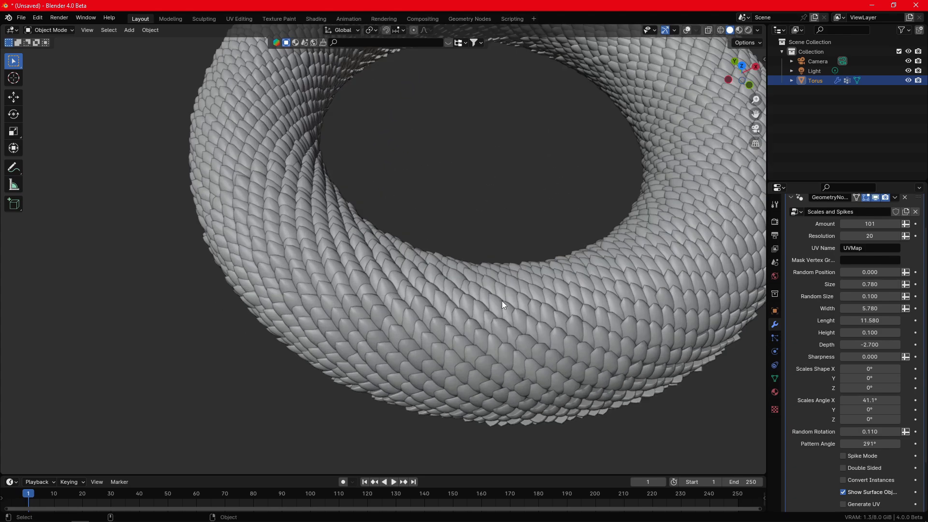